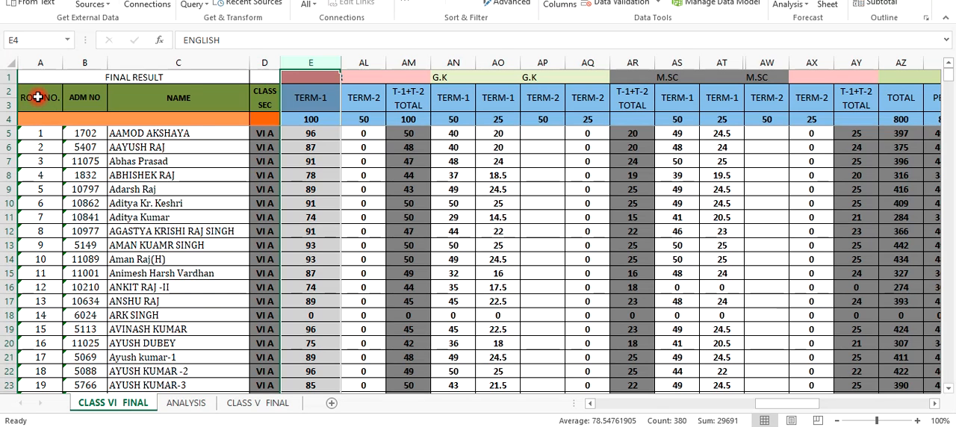
Select the CLASS VI FINAL result table from the ROLL NO. heading in A2 to the last RANK entry in BC381
drag(38, 97, 759, 163)
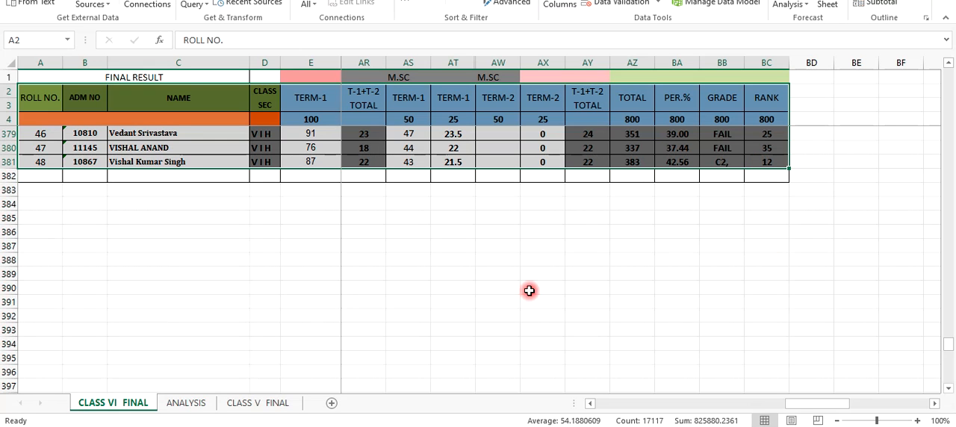
scroll(529, 290, up, 5)
scroll(529, 291, up, 20)
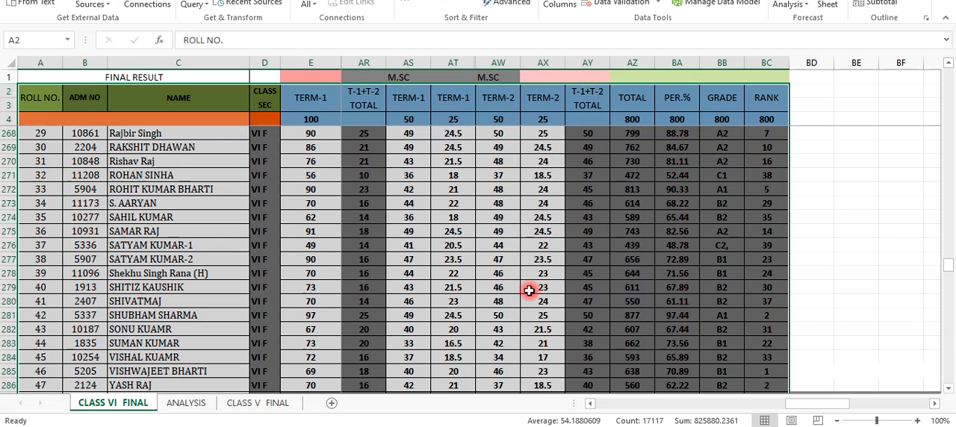
scroll(529, 291, up, 20)
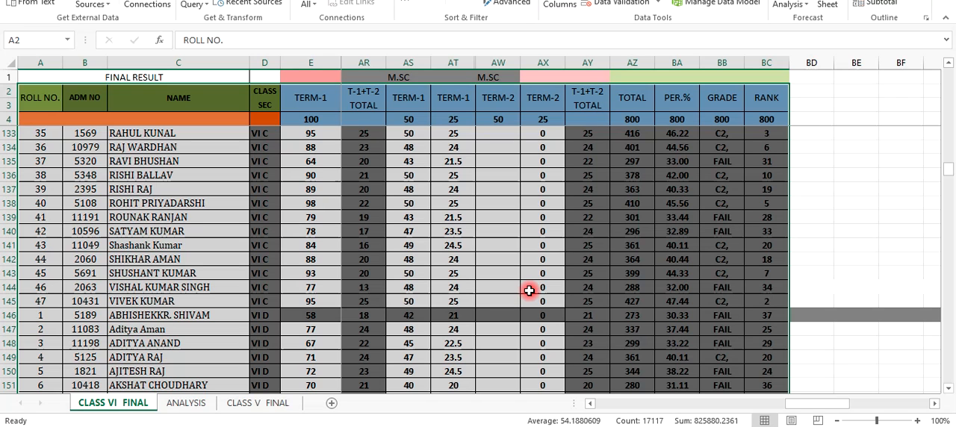
scroll(529, 291, up, 20)
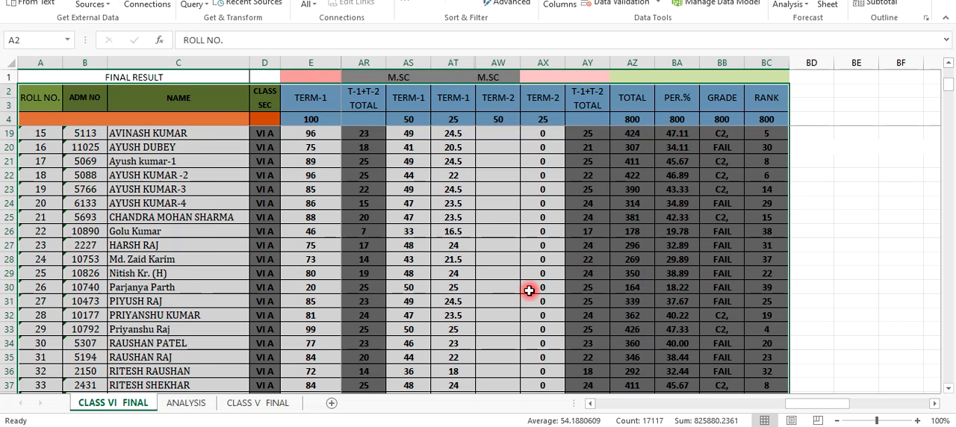
scroll(529, 291, up, 5)
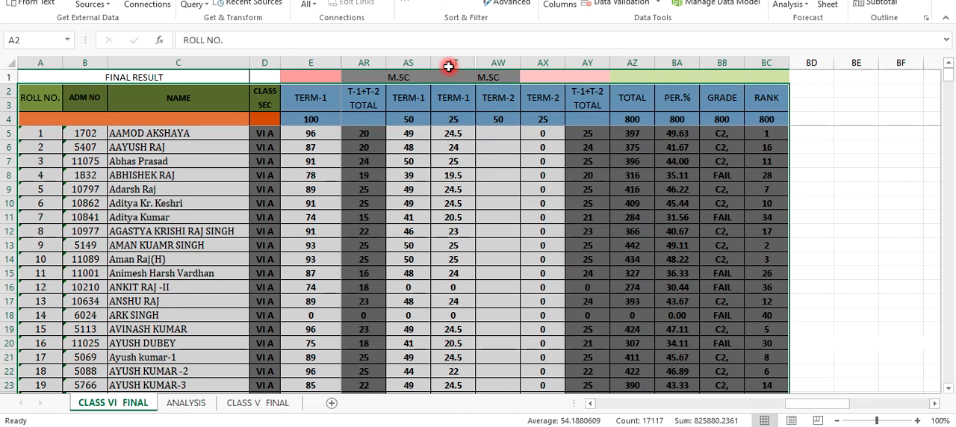
key(alt+Tab)
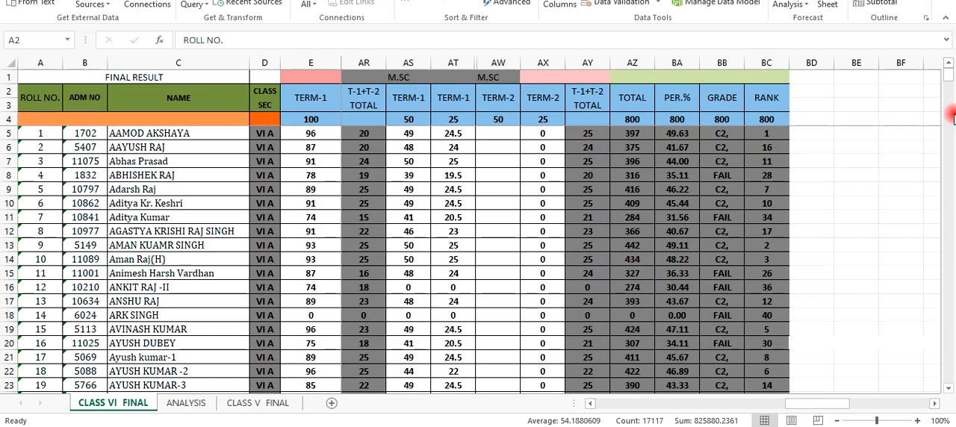
click(948, 79)
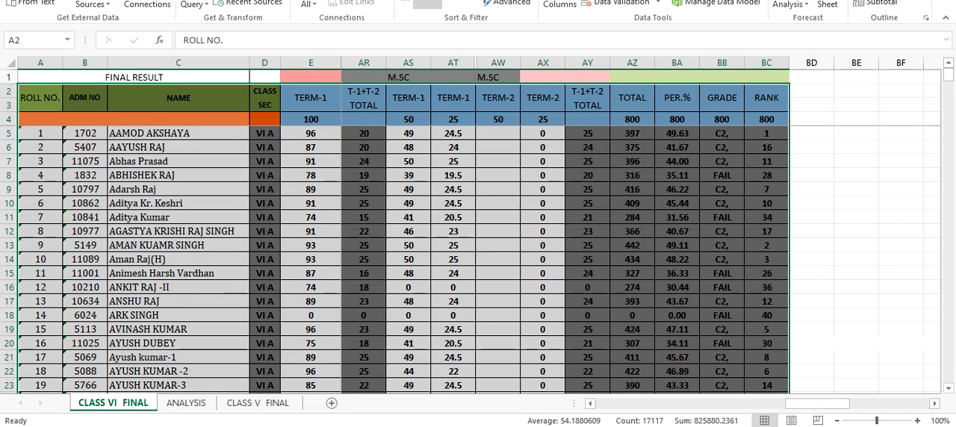
Open the Sort settings for the selected result table and reposition the dialog so the student names stay in view
click(427, 4)
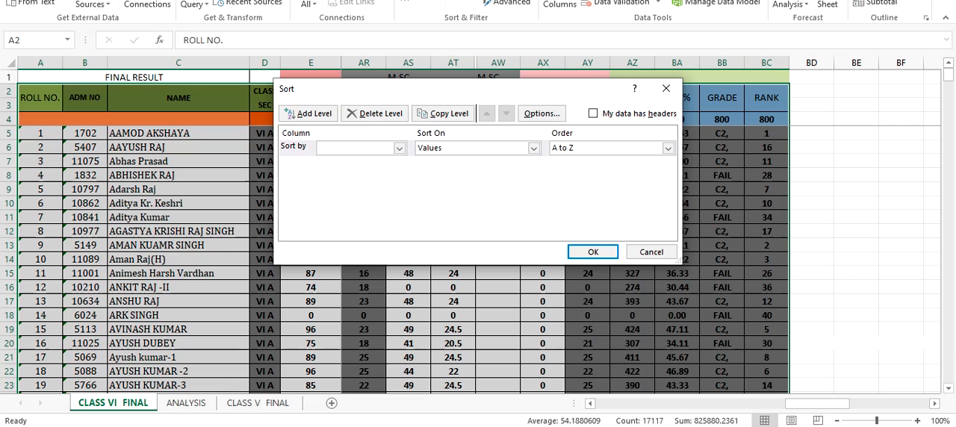
drag(371, 94, 368, 170)
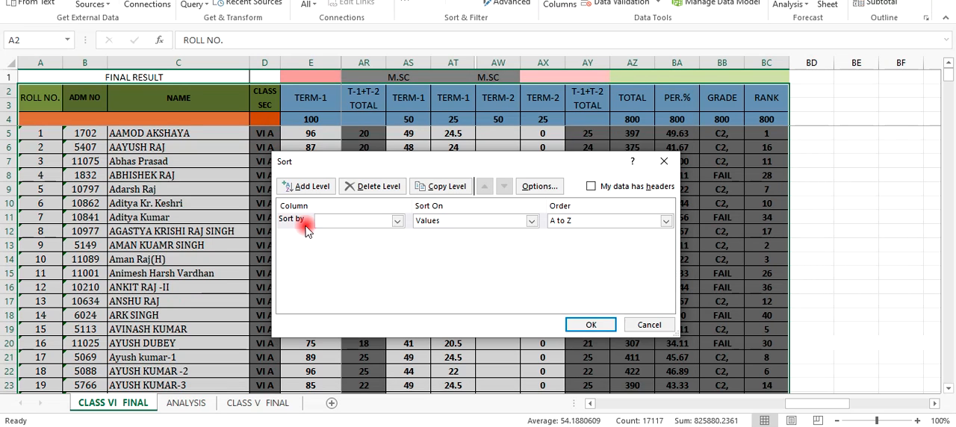
click(398, 222)
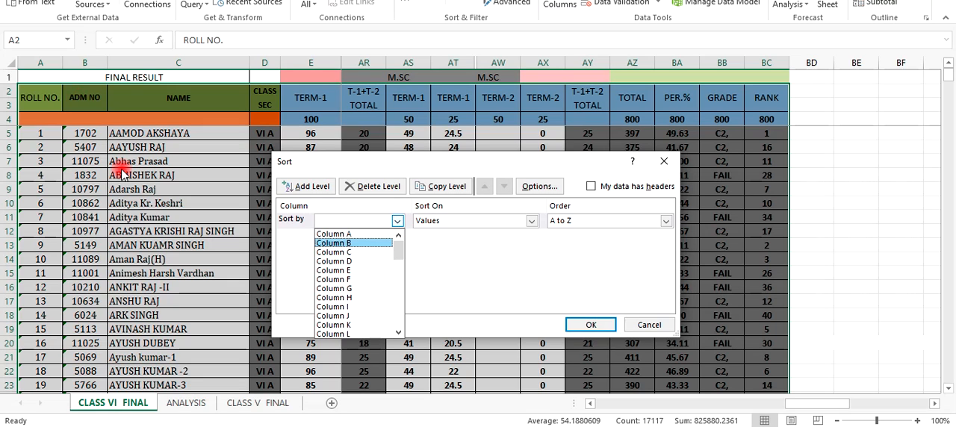
click(349, 252)
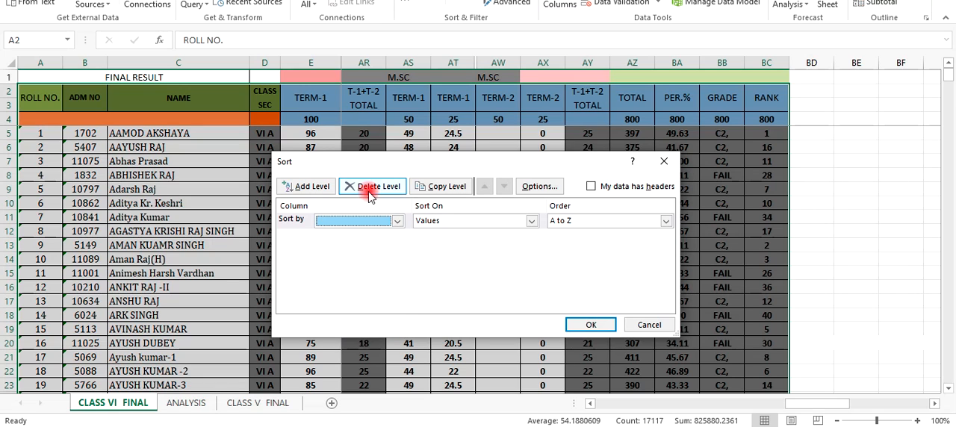
drag(508, 162, 586, 218)
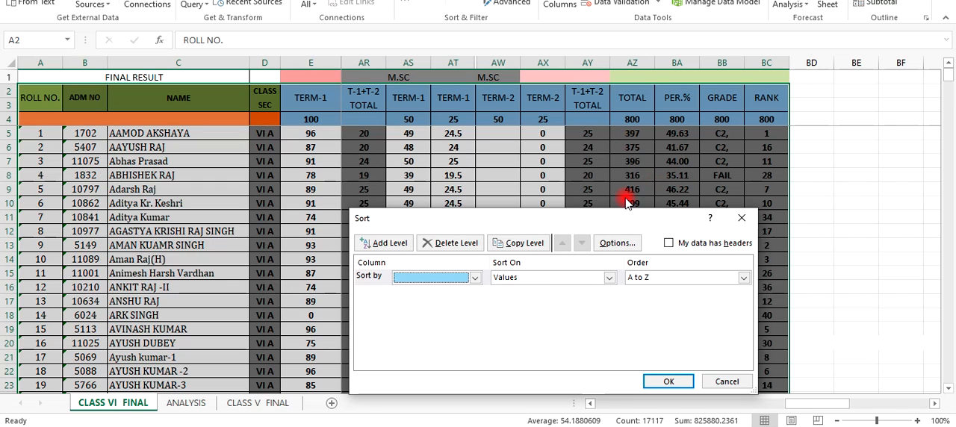
drag(614, 222, 617, 216)
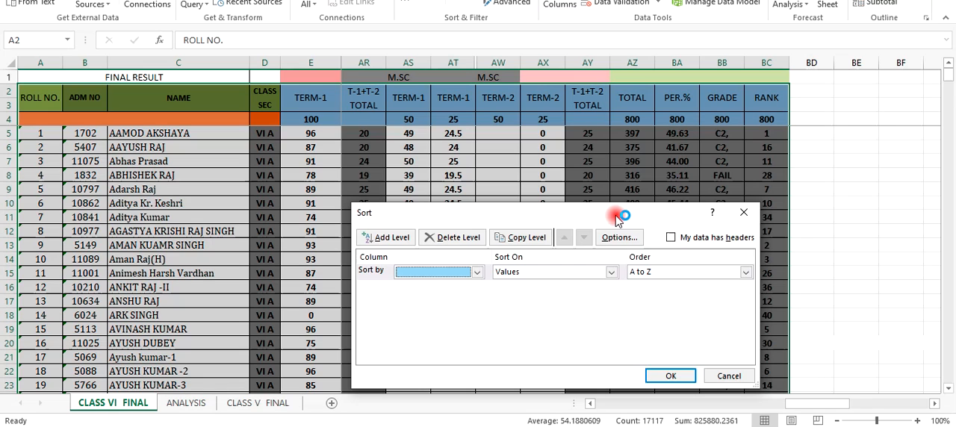
drag(617, 216, 617, 162)
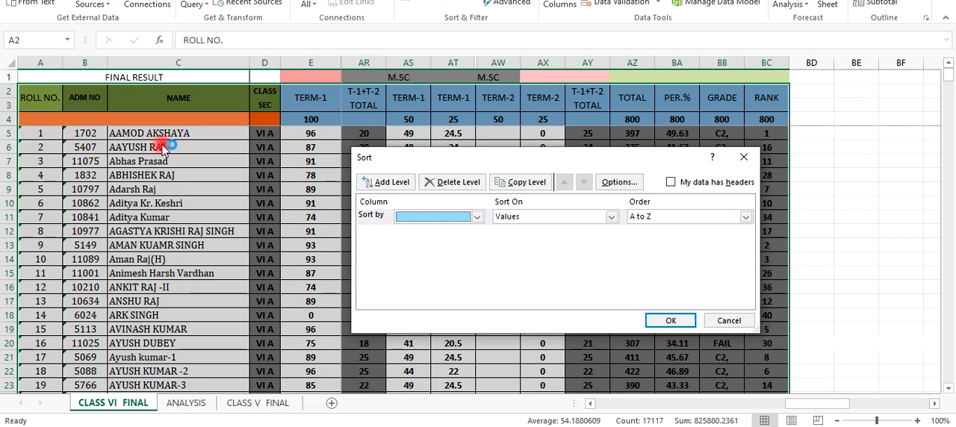
Try to sort the selected result table by the values of Column C in Z to A order
click(478, 217)
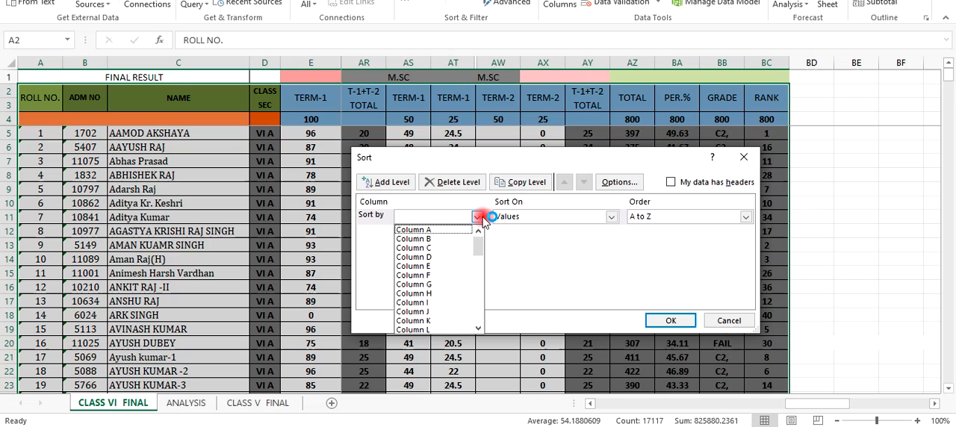
click(422, 250)
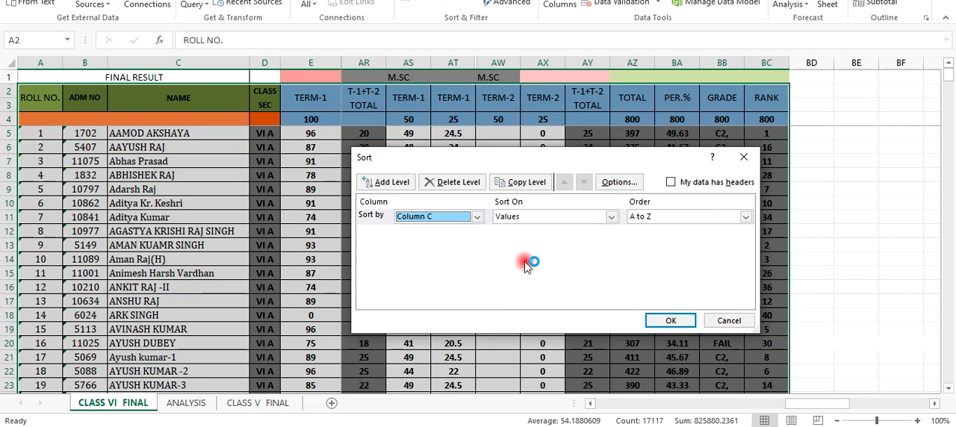
click(746, 216)
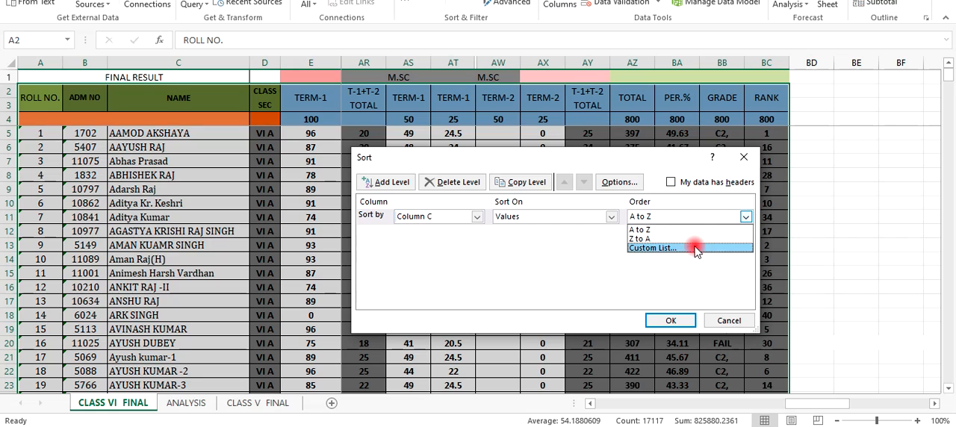
click(646, 239)
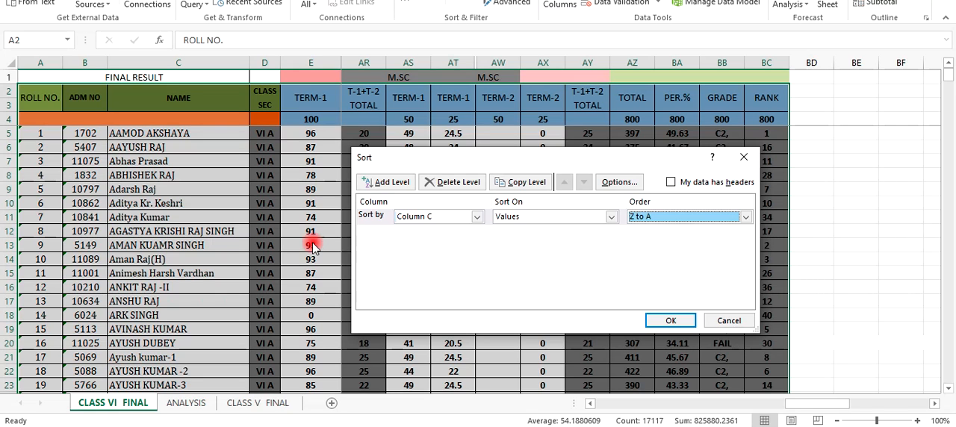
click(669, 321)
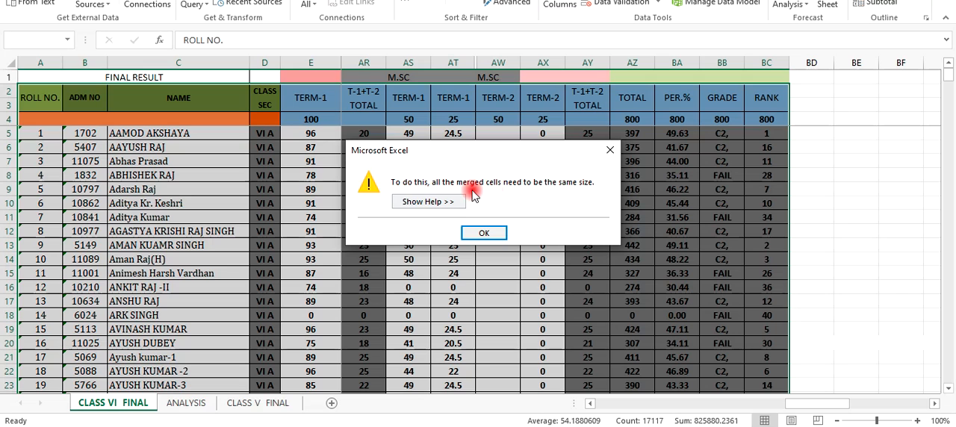
click(485, 235)
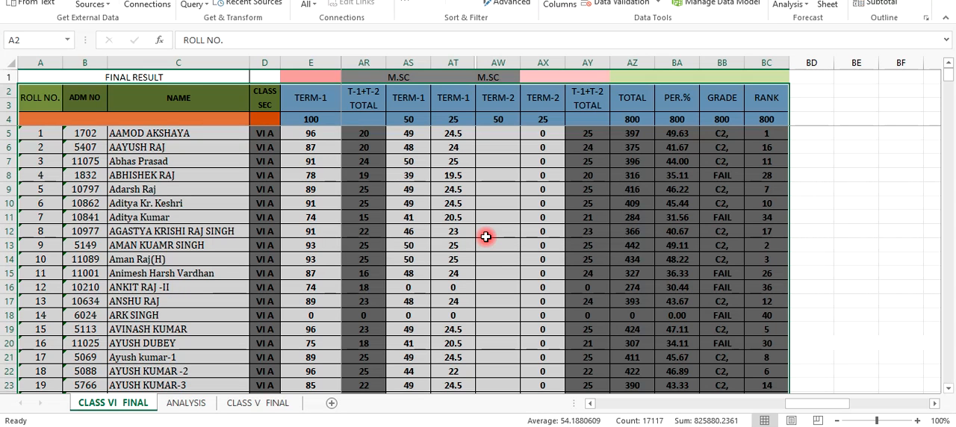
Try to sort the student names in C5:C66 with the selection expanded, by Column C values in Z to A order
click(193, 234)
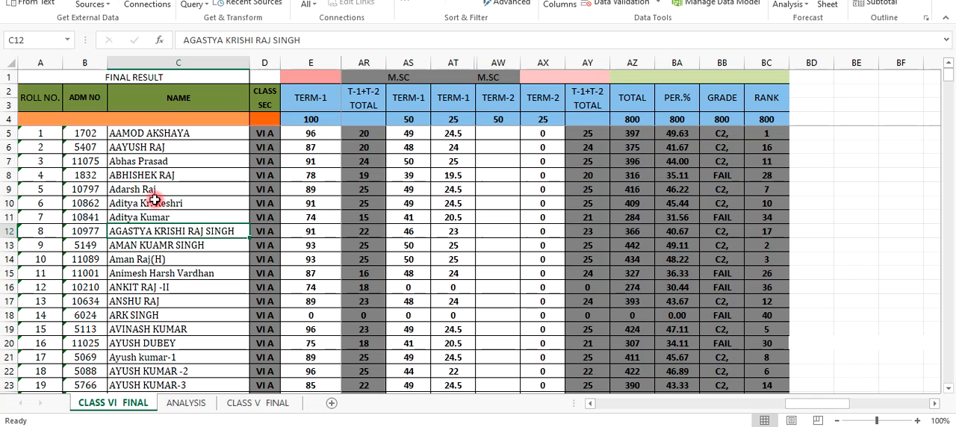
drag(141, 135, 136, 387)
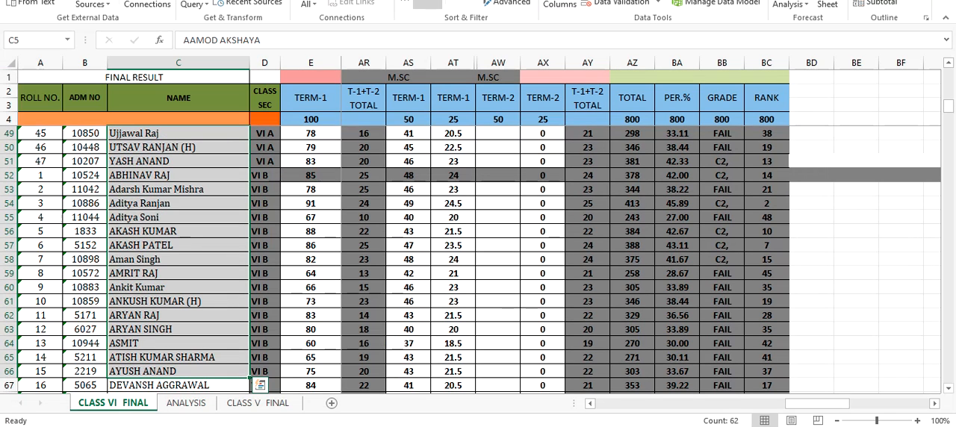
click(428, 3)
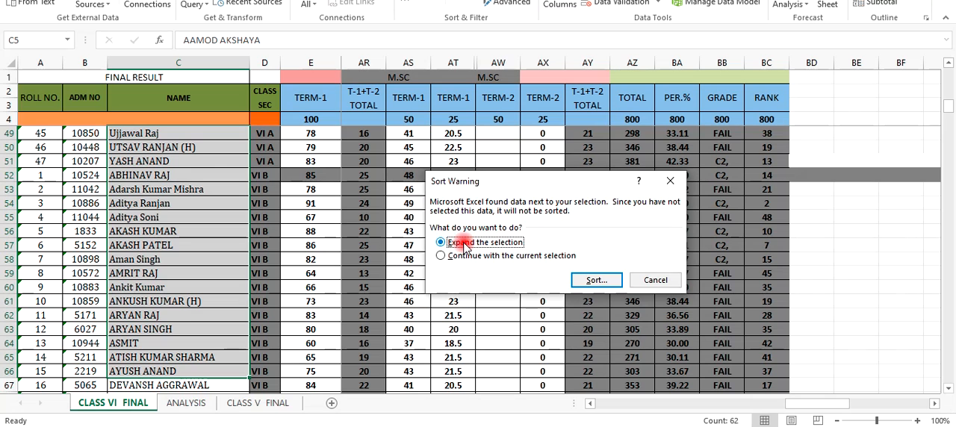
click(596, 280)
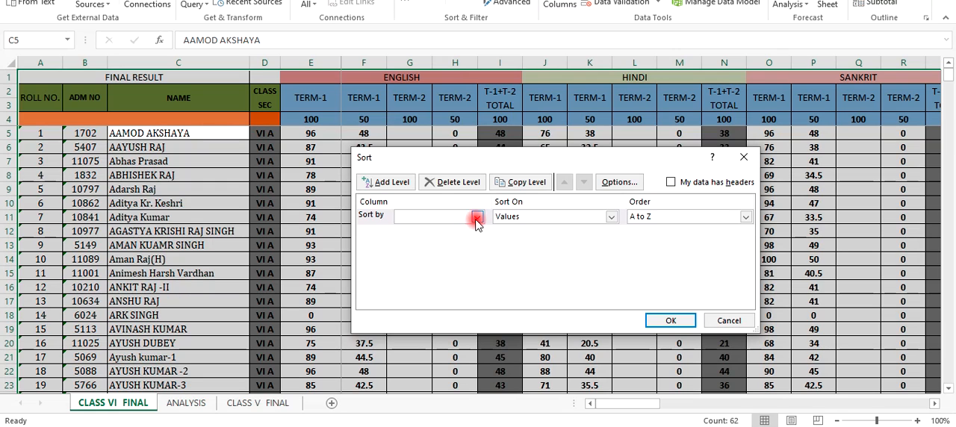
click(476, 217)
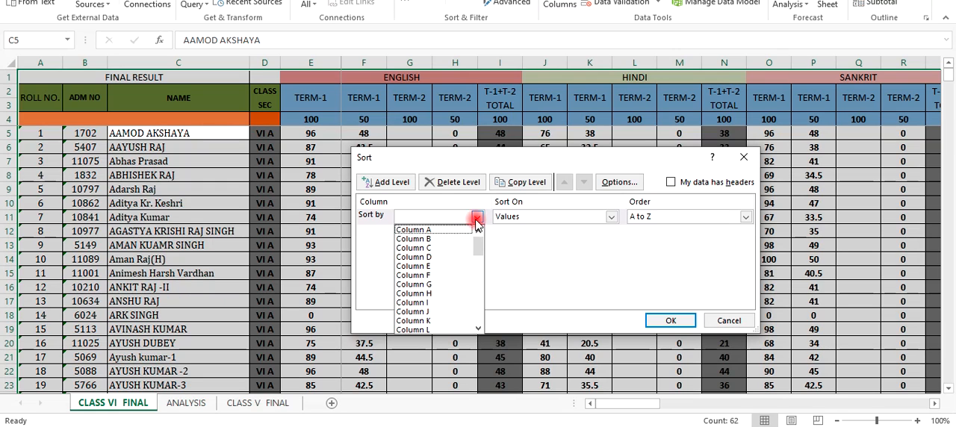
click(427, 248)
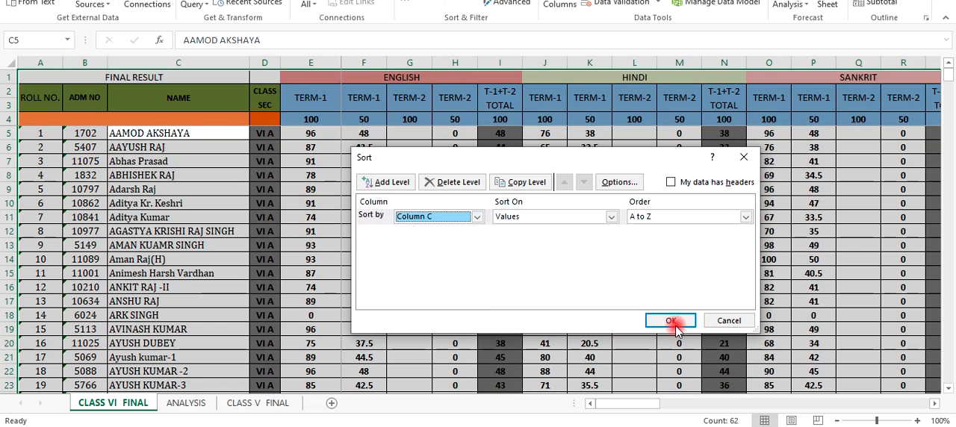
click(662, 218)
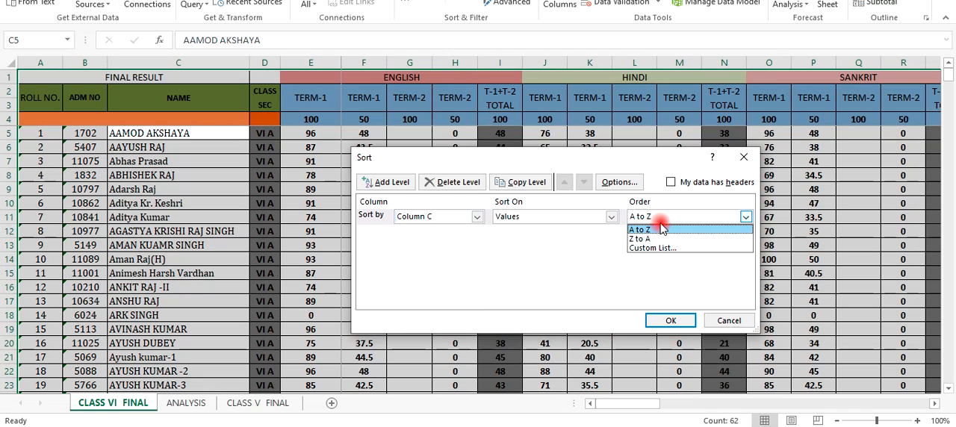
click(639, 239)
click(670, 322)
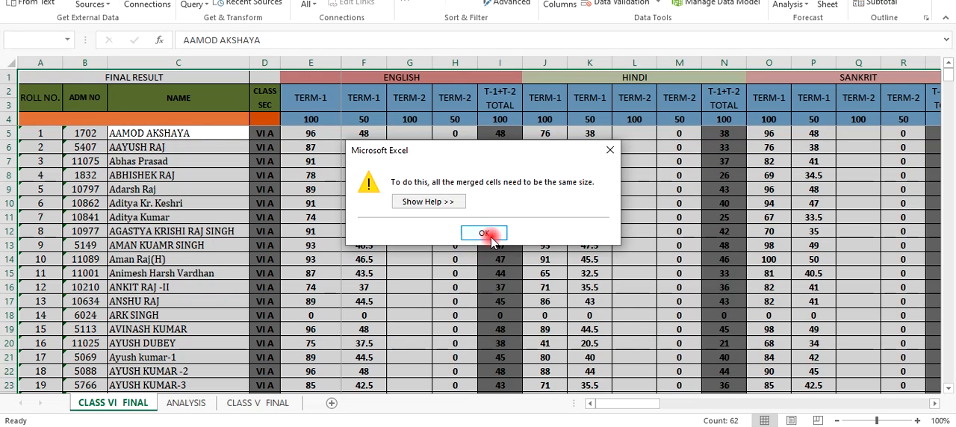
click(485, 234)
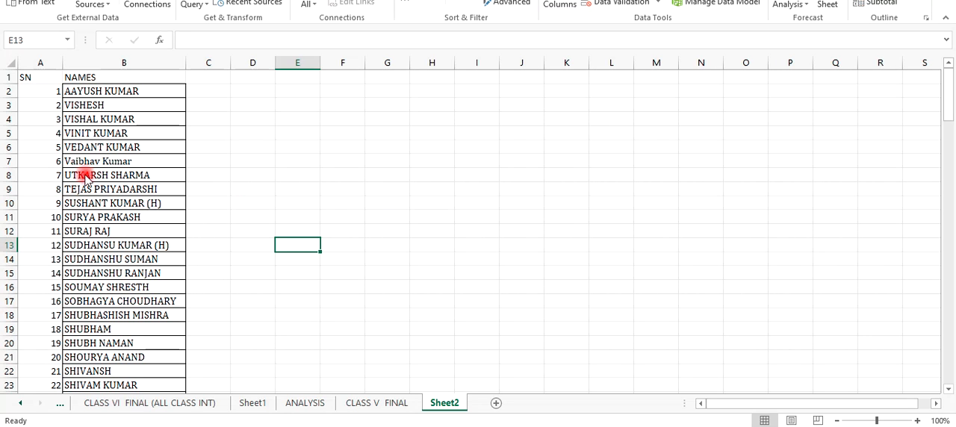
Sort the Sheet2 list in A1:B135, treating row 1 as headers, by NAMES values in A to Z order
click(96, 212)
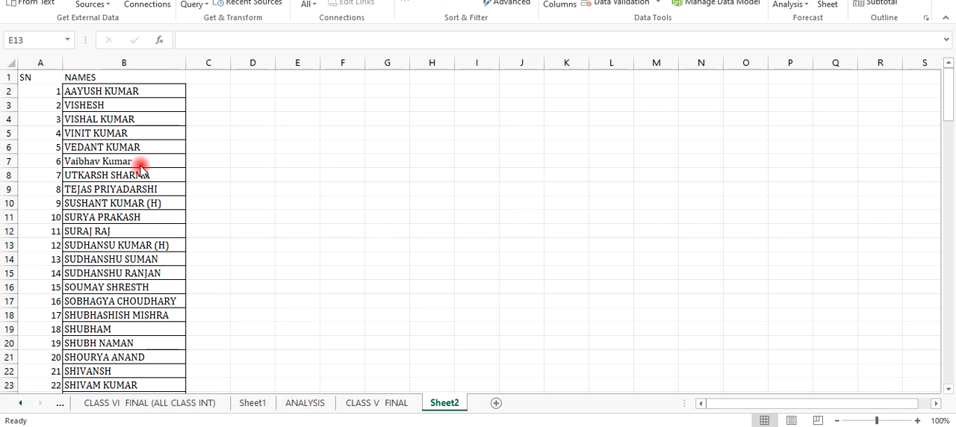
click(36, 79)
drag(36, 79, 156, 344)
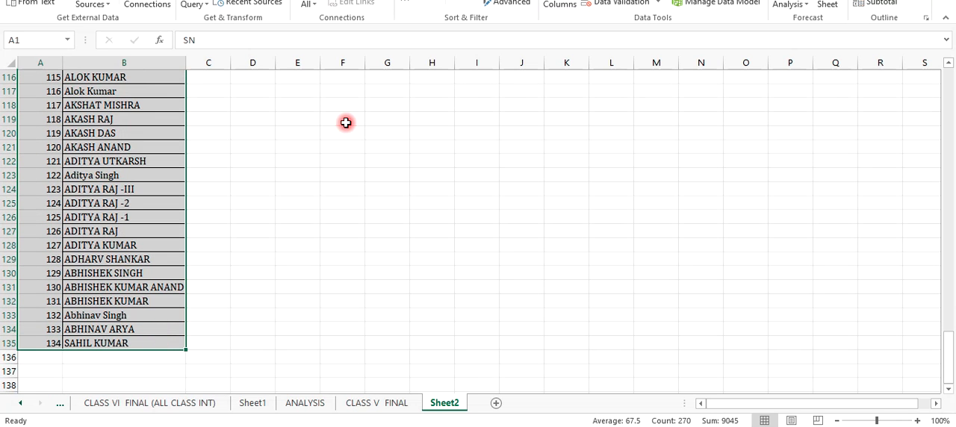
key(Return)
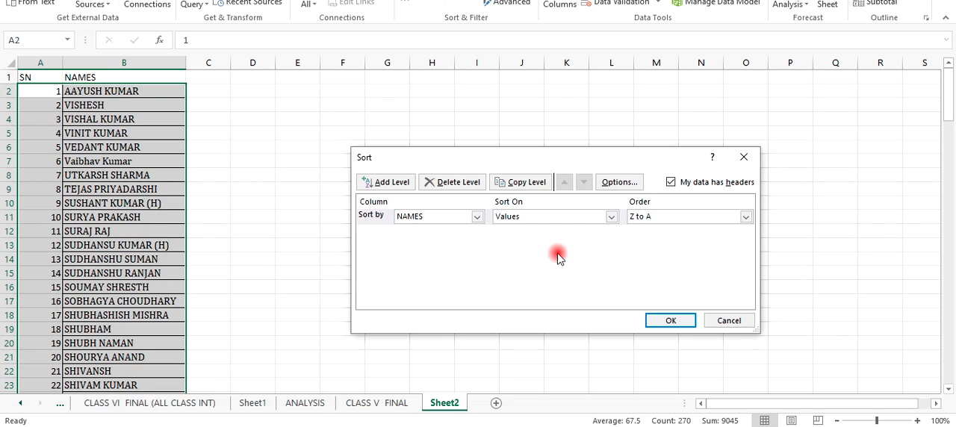
click(747, 216)
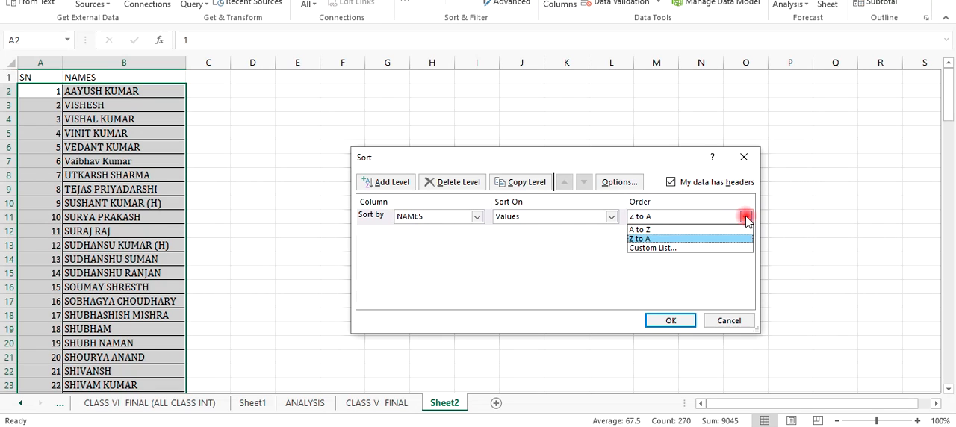
click(694, 228)
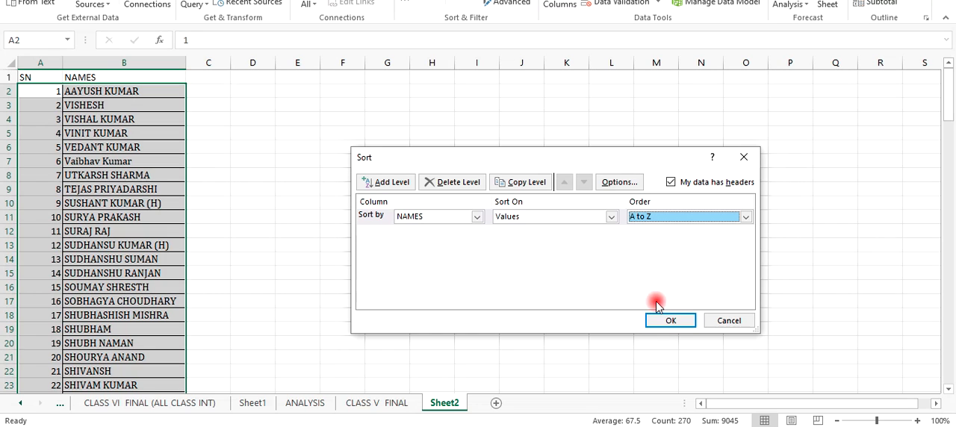
click(672, 320)
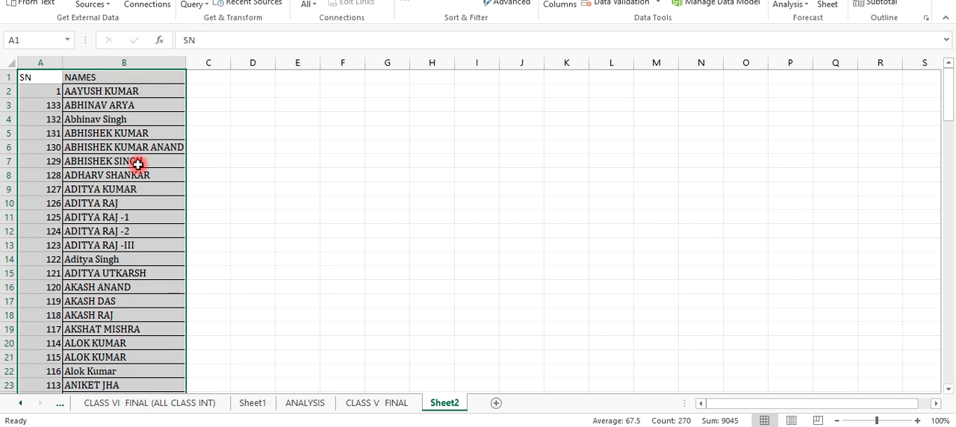
Undo the A to Z sort of the Sheet2 name list and clear the selection
click(222, 187)
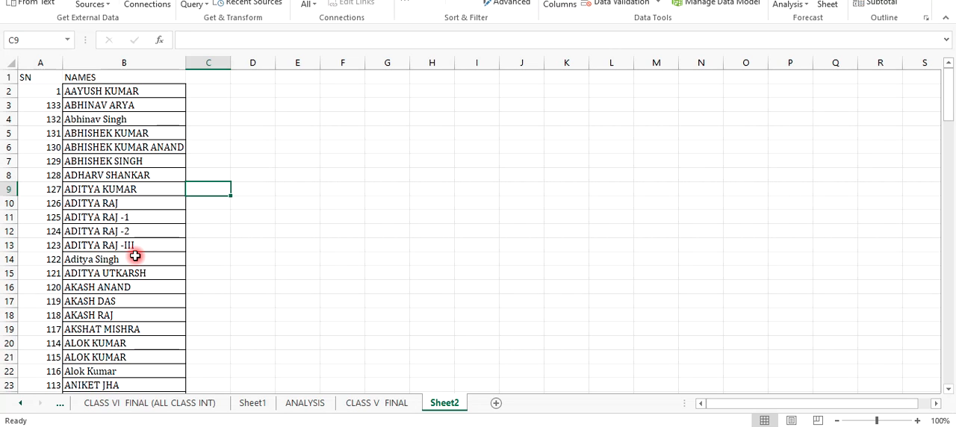
key(ctrl+z)
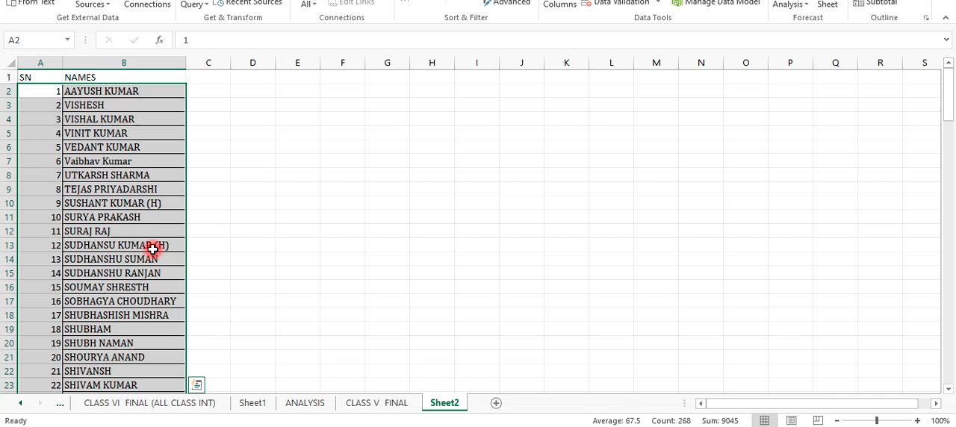
click(336, 218)
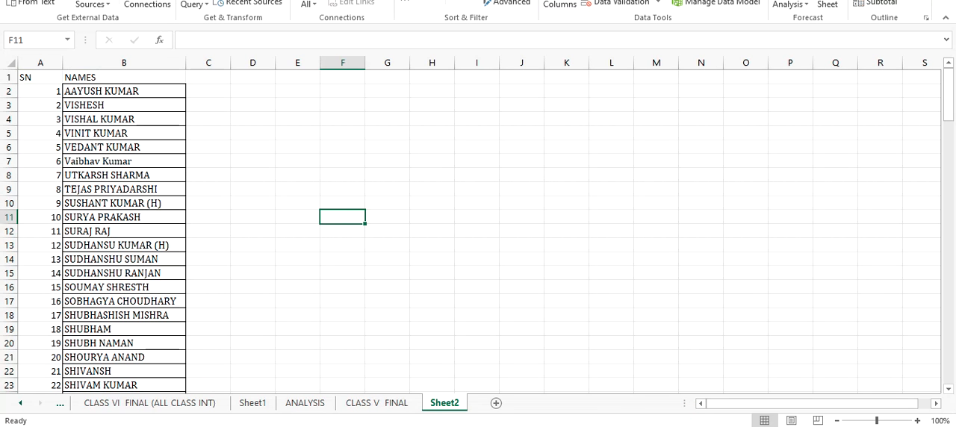
Switch to the PDF textbook and read past the multi-column sorting instructions to the Filtering Data section
key(alt+Tab)
scroll(481, 236, down, 9)
scroll(431, 242, down, 3)
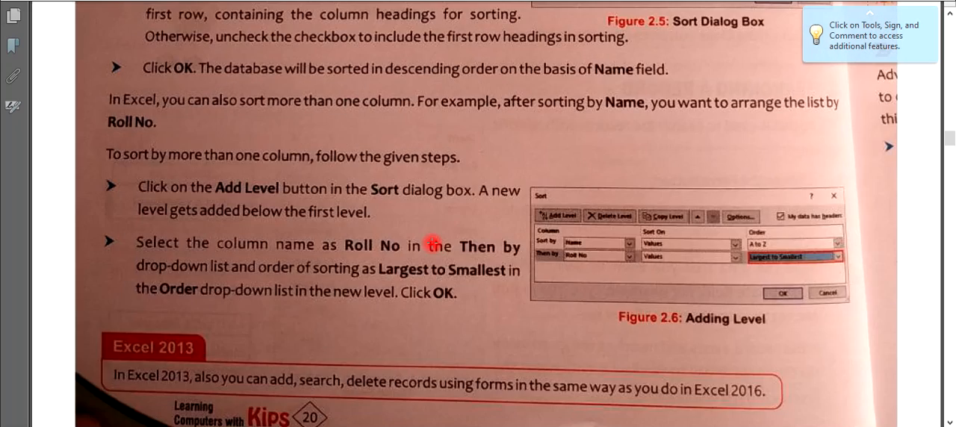
scroll(431, 243, down, 4)
scroll(432, 242, down, 9)
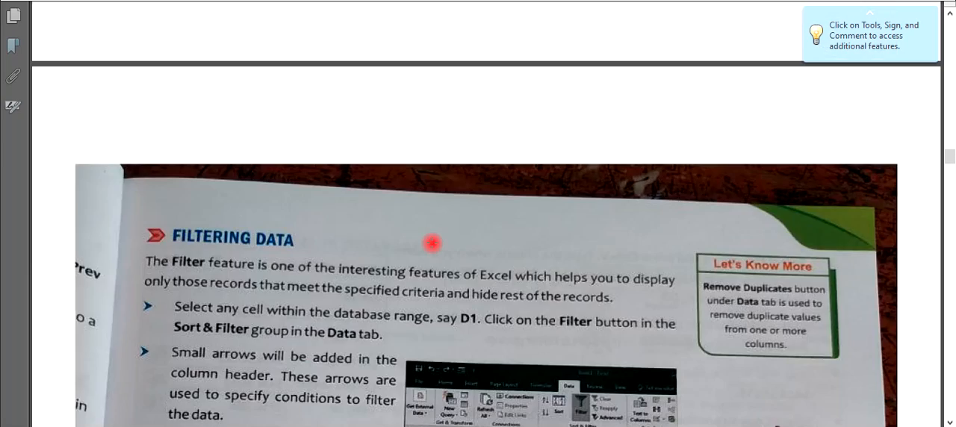
scroll(432, 243, down, 2)
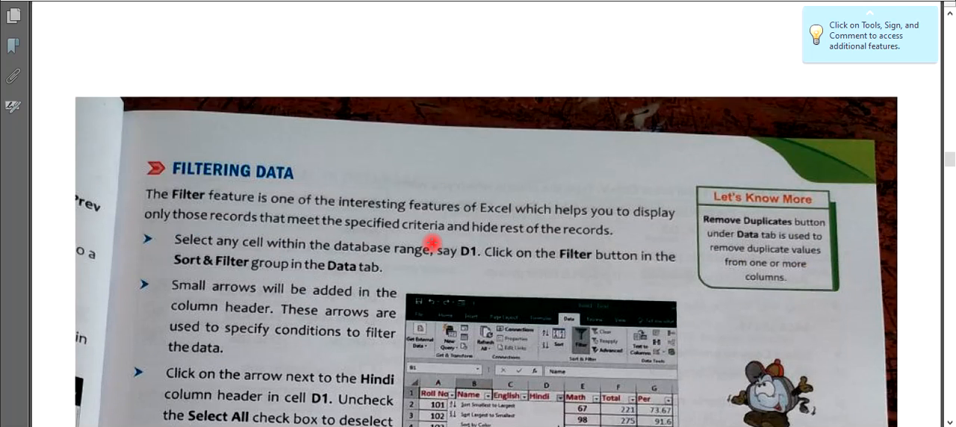
scroll(432, 243, down, 4)
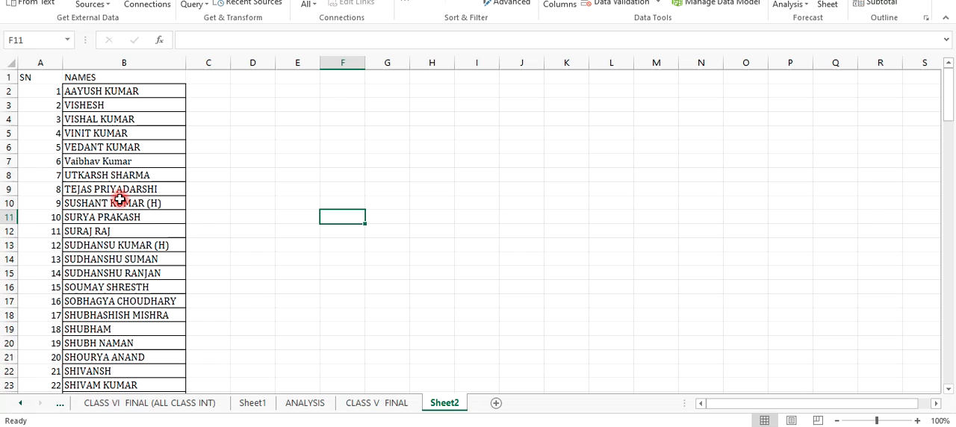
Turn on filtering for the NAMES column and show only the first student in the filter list
click(105, 63)
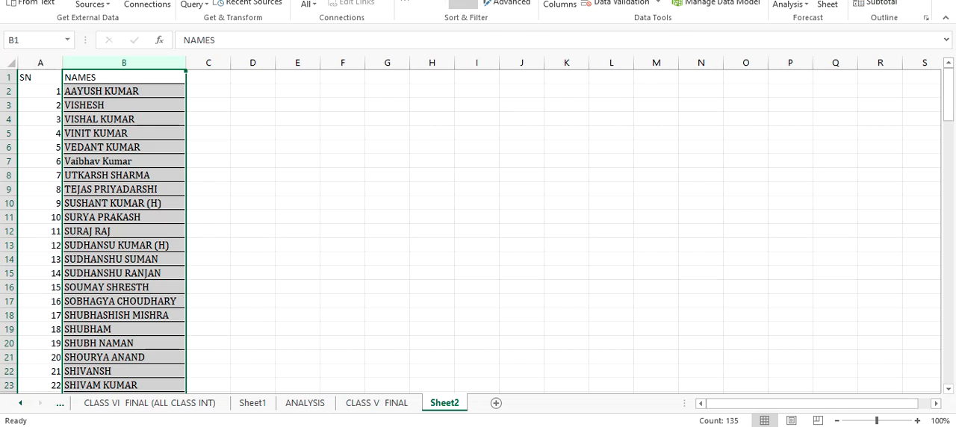
click(463, 3)
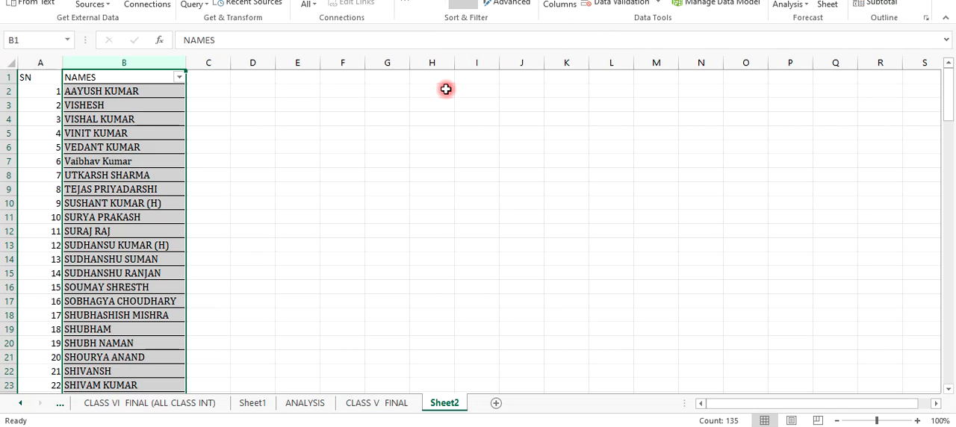
click(181, 78)
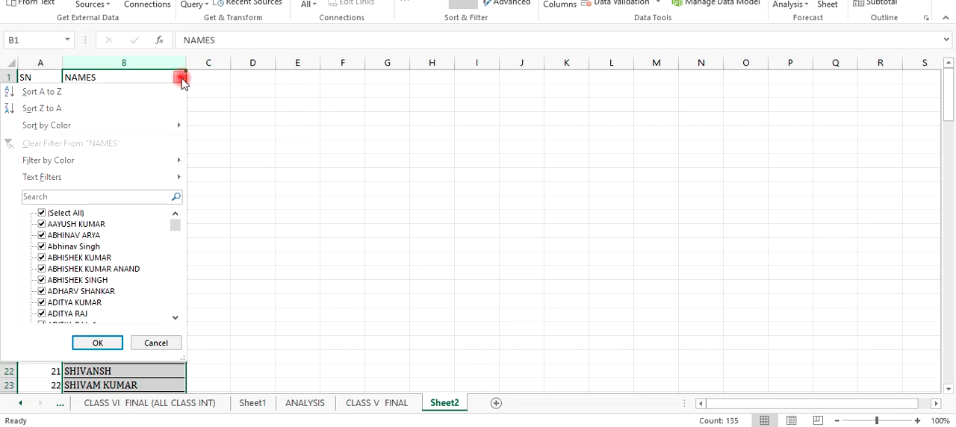
click(42, 213)
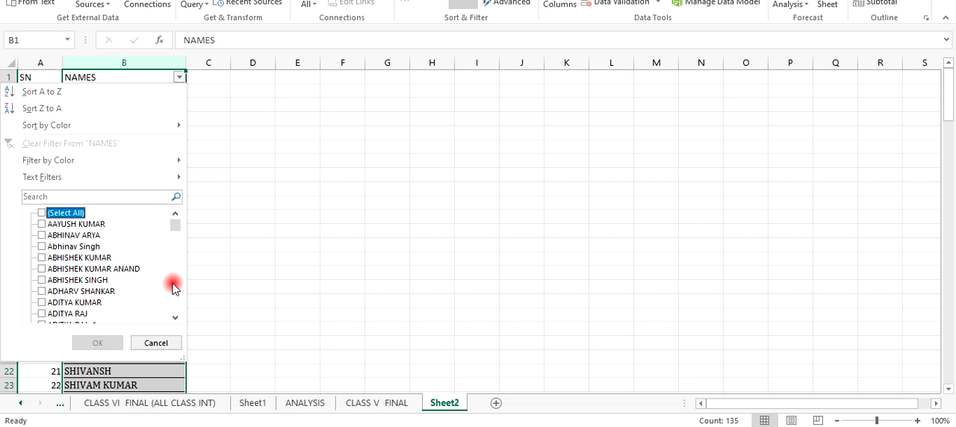
click(44, 226)
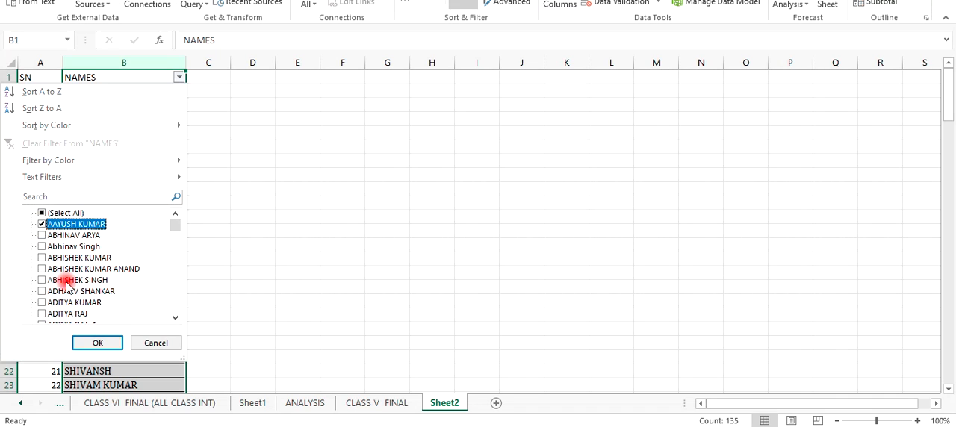
click(93, 346)
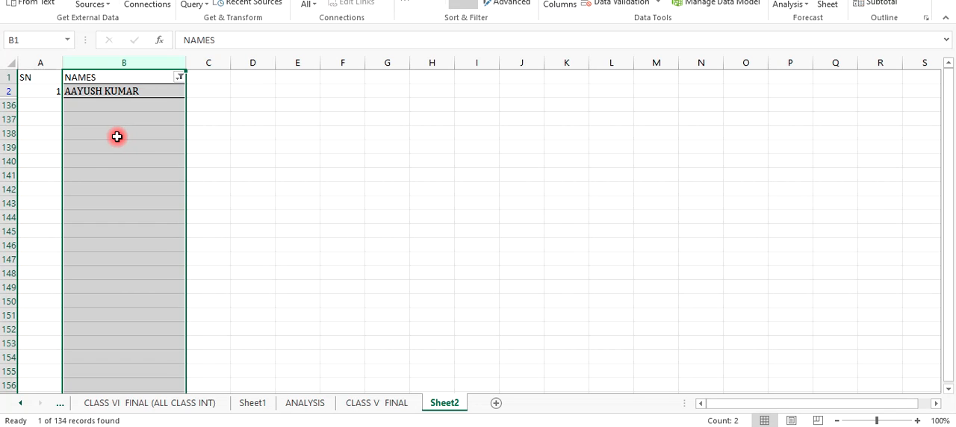
Add the fourth listed student to the NAMES filter, and remove filtering from the column
click(180, 79)
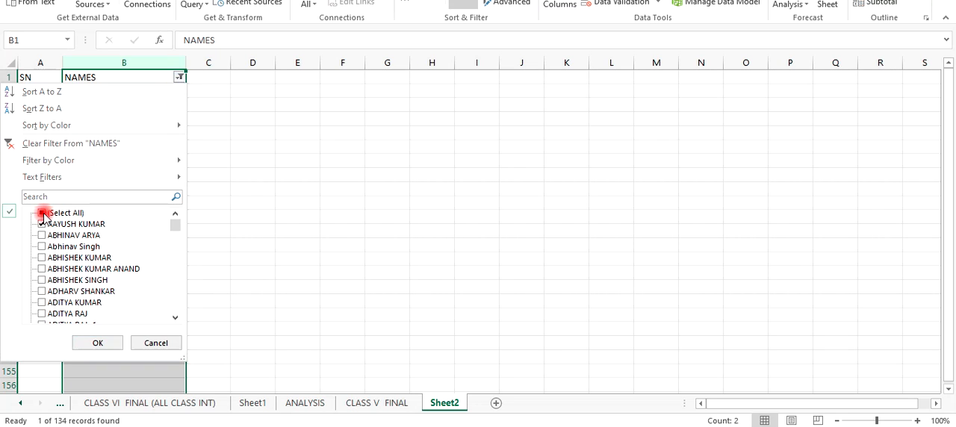
click(42, 258)
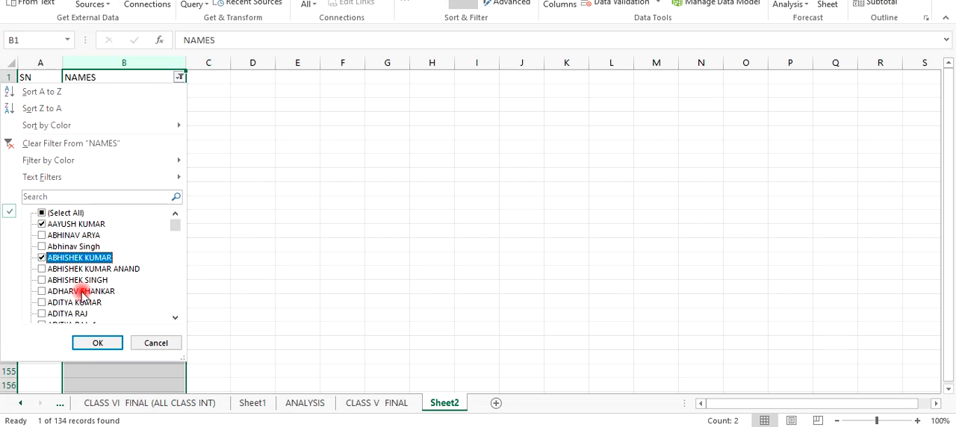
click(99, 343)
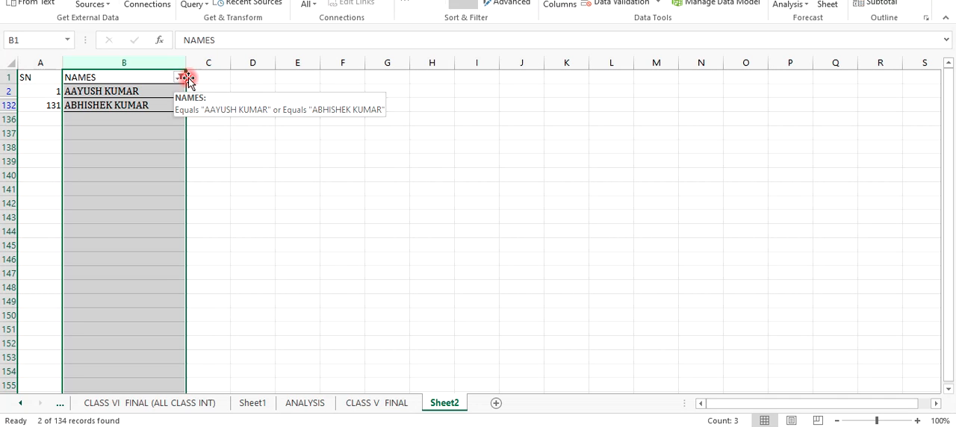
click(462, 4)
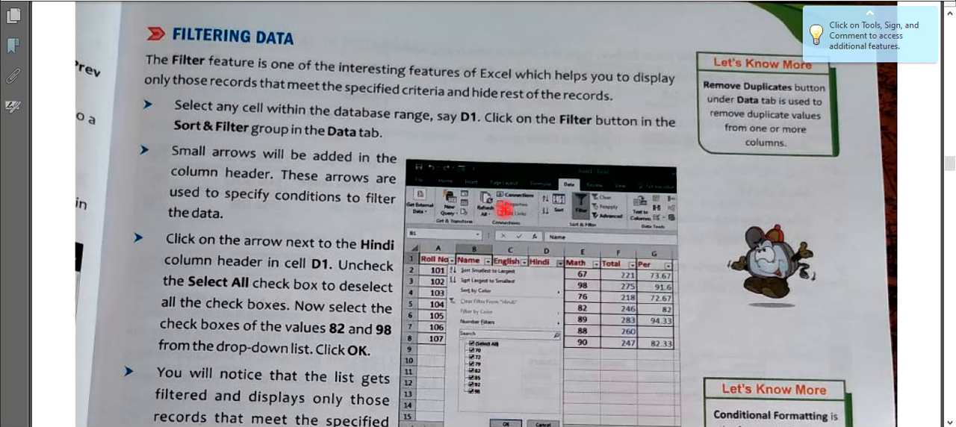
Skim the textbook sections on Advanced Filter, Data Validation, subtotals and PivotTables
scroll(505, 209, down, 5)
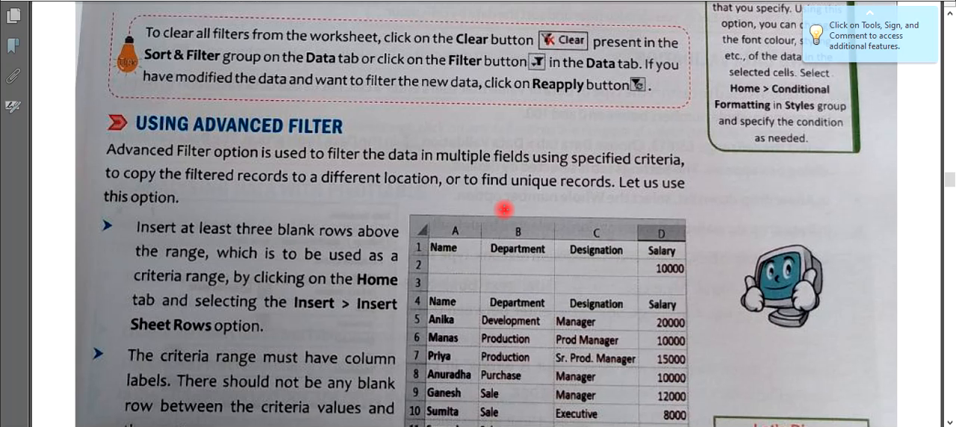
scroll(504, 210, down, 15)
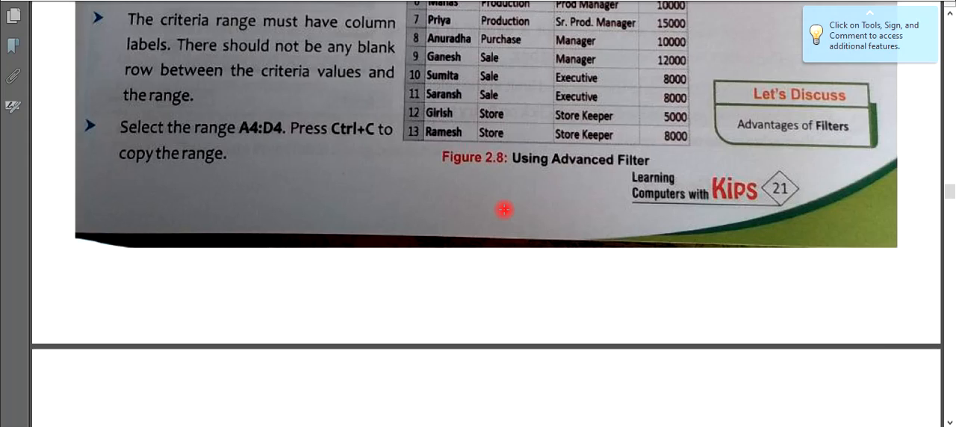
scroll(504, 210, down, 8)
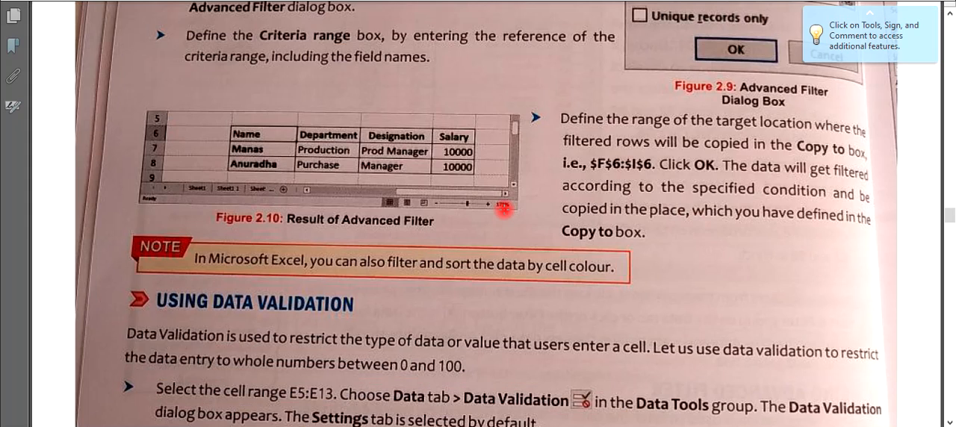
scroll(505, 210, down, 13)
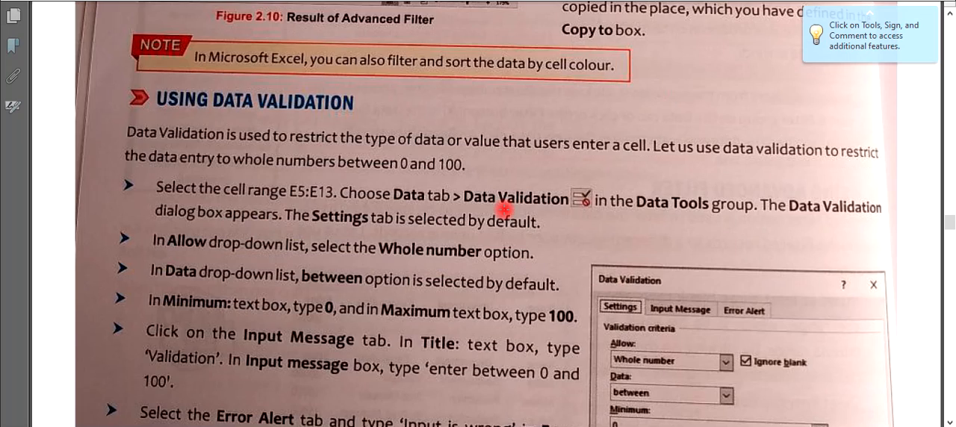
scroll(505, 209, down, 9)
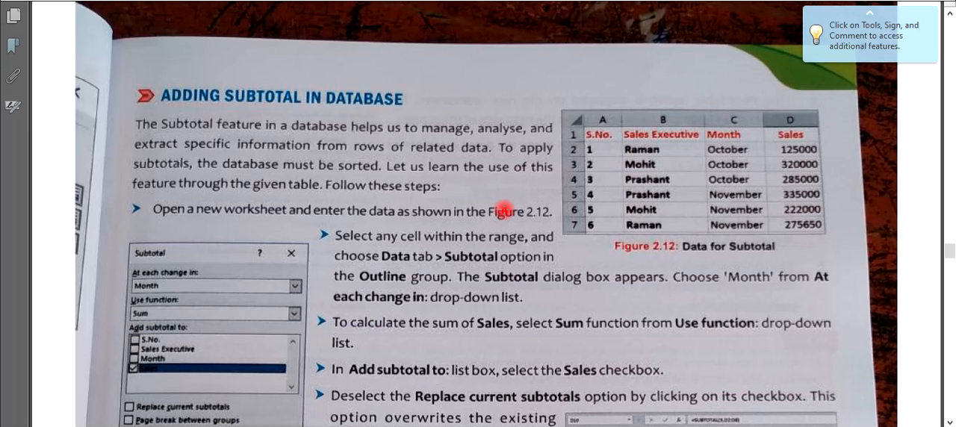
scroll(504, 210, down, 5)
scroll(505, 210, down, 10)
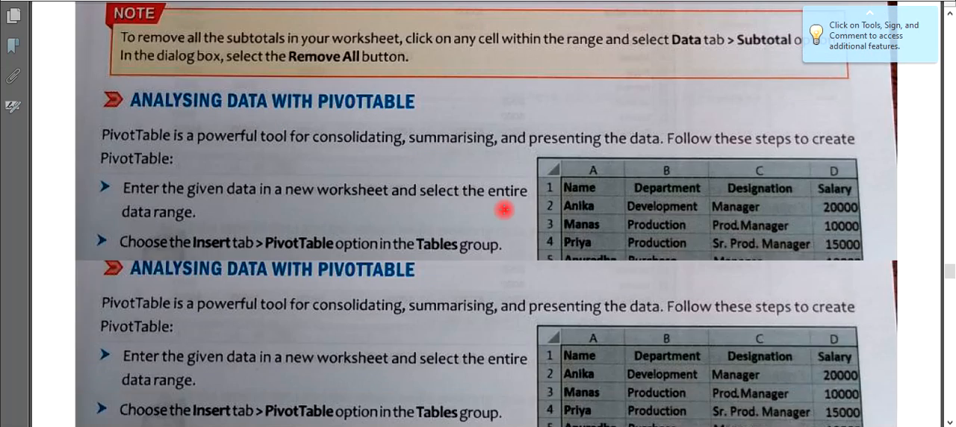